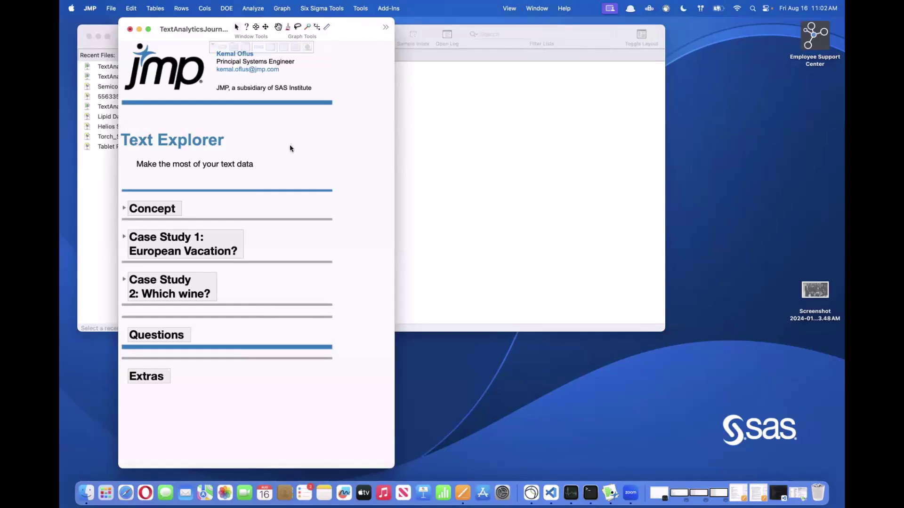
Browse the analysis platform list and installed add-ins without launching anything.
click(249, 9)
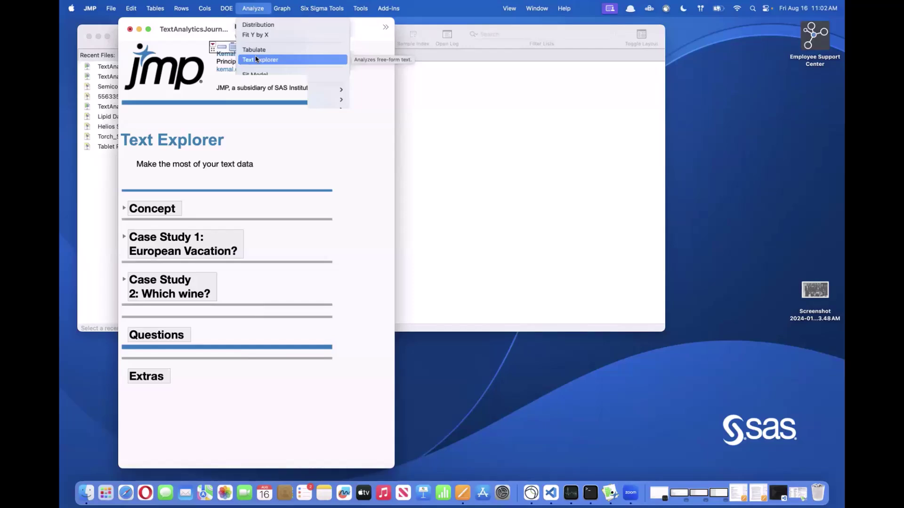
click(356, 232)
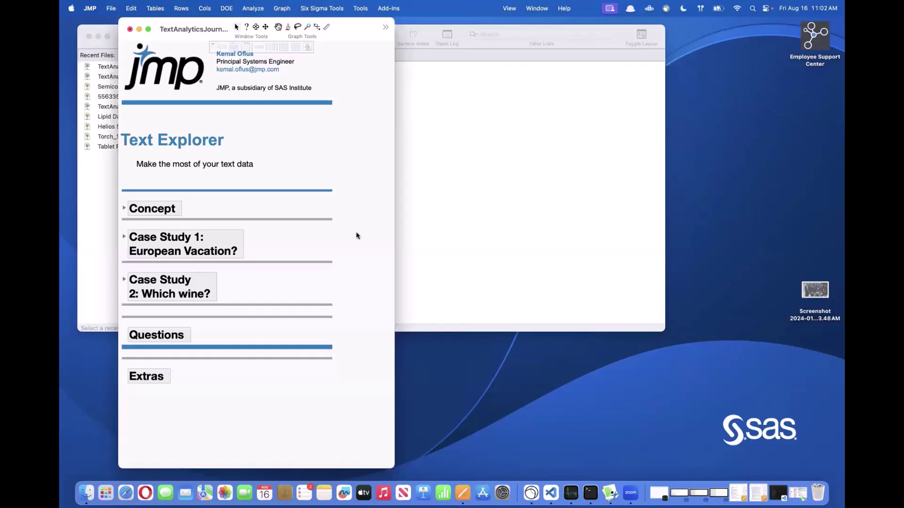
click(389, 8)
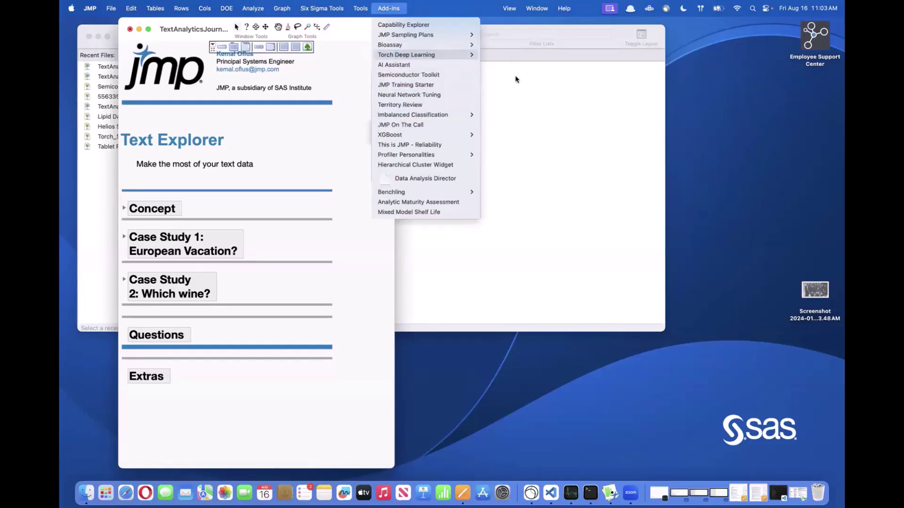
mouse_move(516, 79)
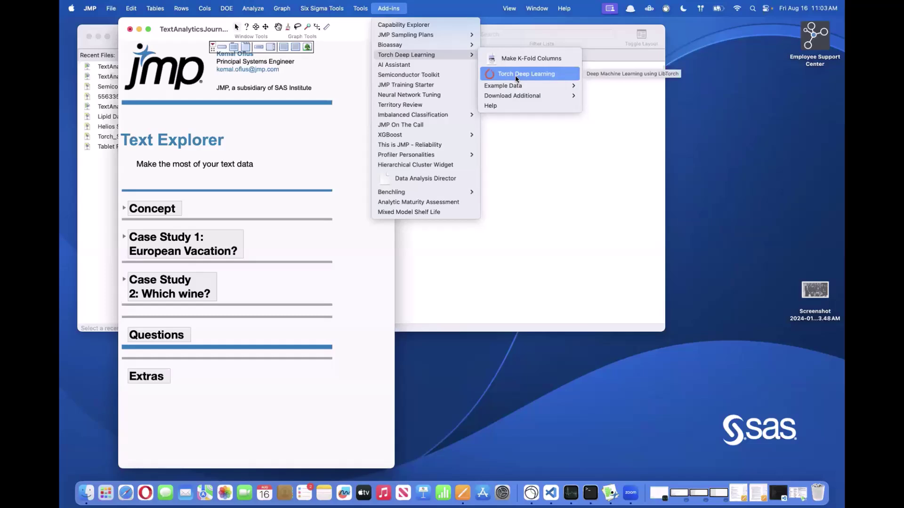
mouse_move(253, 9)
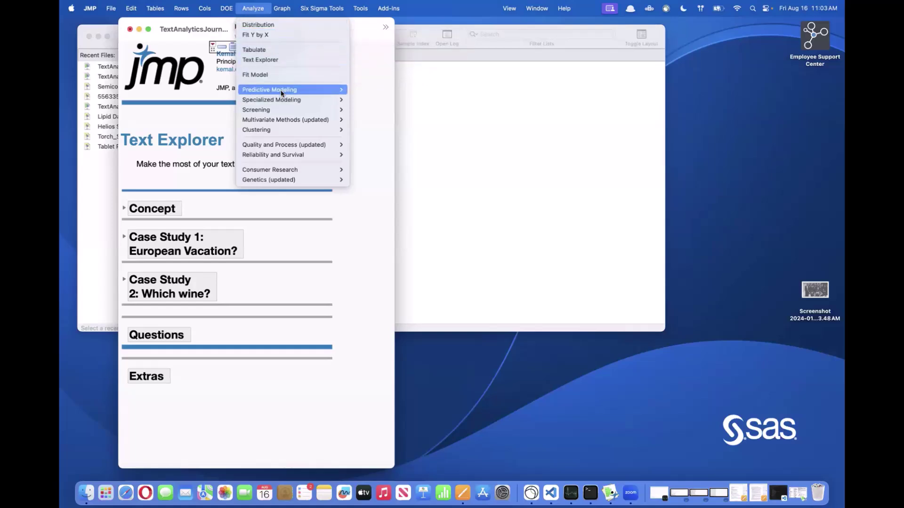
mouse_move(281, 92)
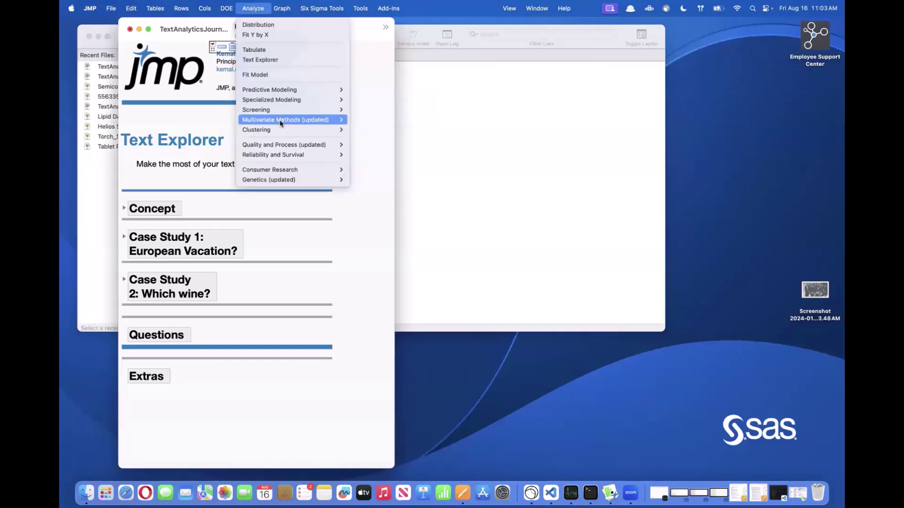
click(185, 119)
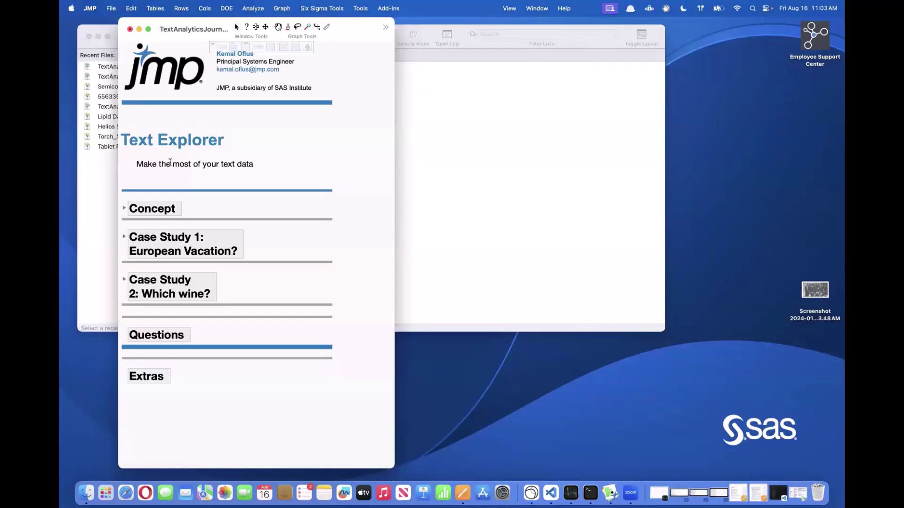
Expand Concept, then its Why and What of Text Analytics and Concept Review notes.
click(125, 207)
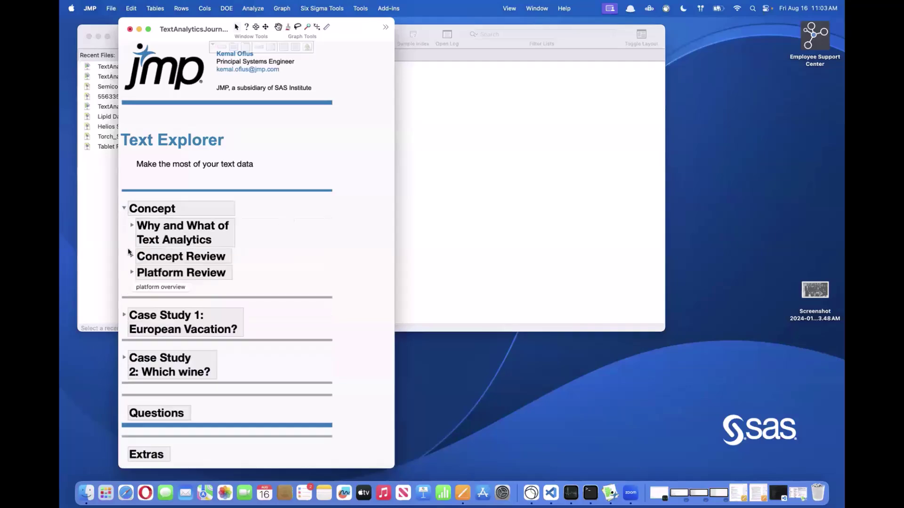
click(132, 226)
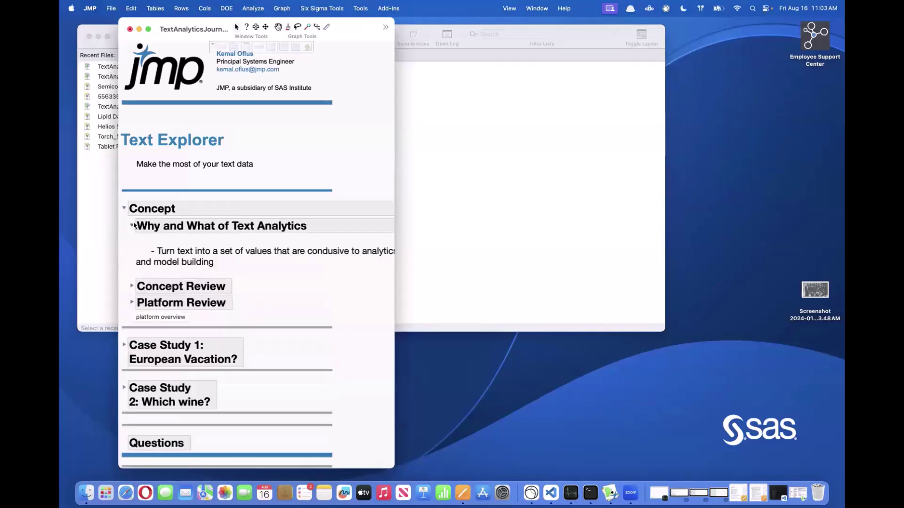
click(132, 286)
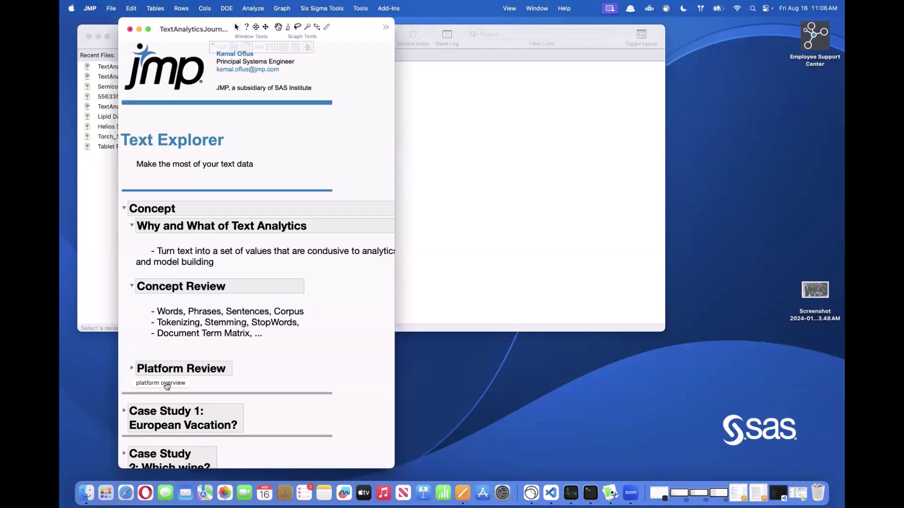
Run the overview Text Explorer of Positive_Review and open its sample_reviews 4 data table.
click(167, 383)
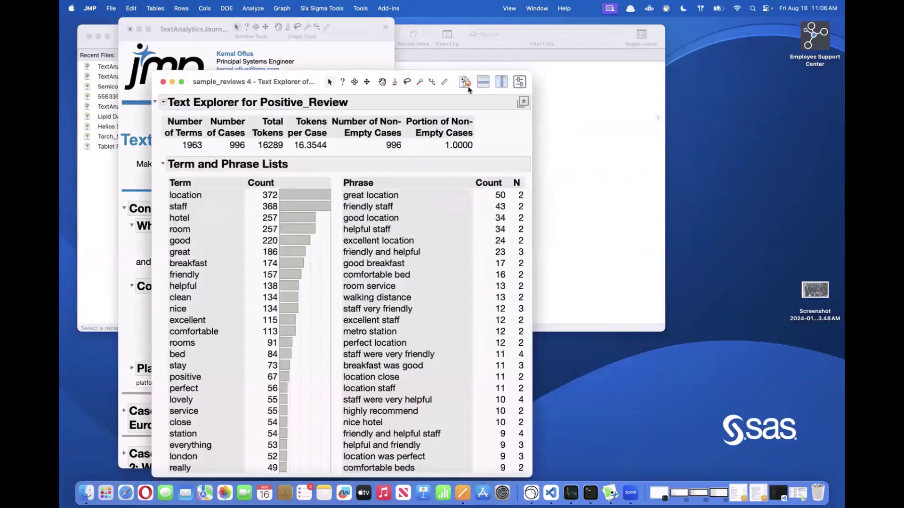
click(466, 83)
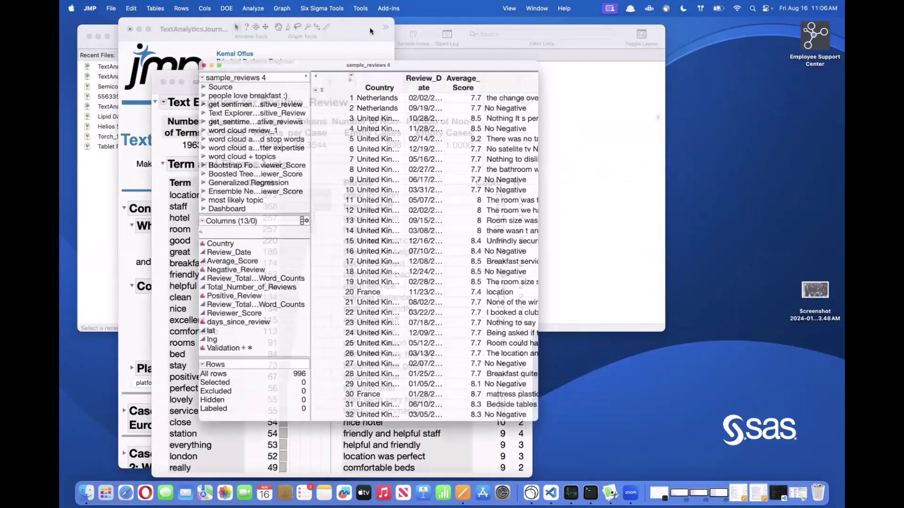
scroll(439, 73, right, 10)
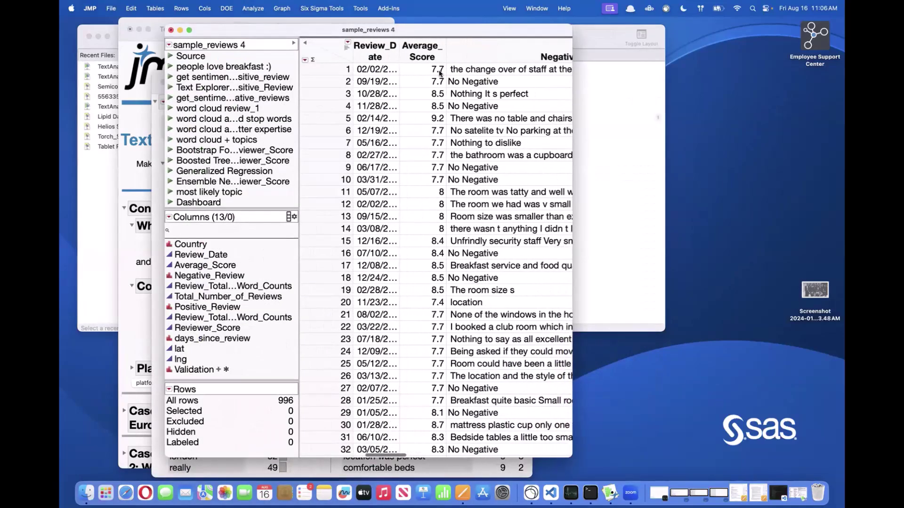
scroll(439, 73, left, 2)
scroll(444, 266, down, 20)
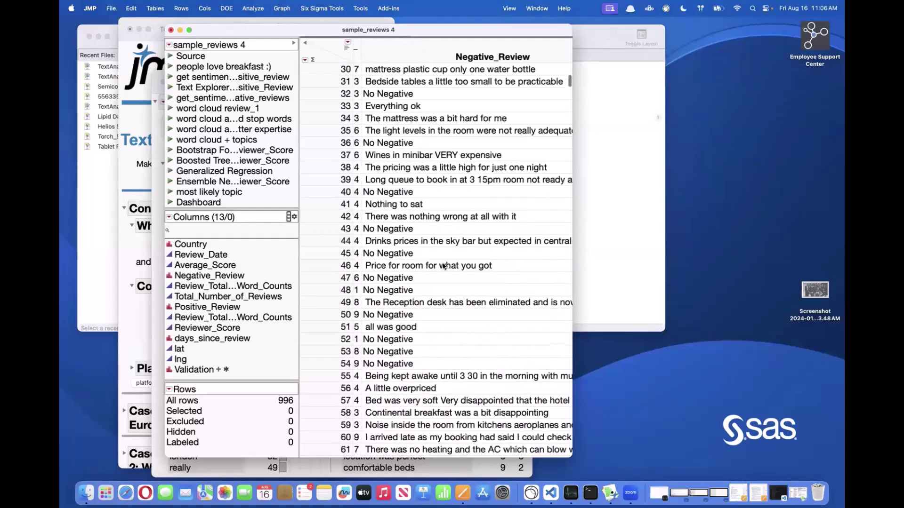
scroll(444, 267, up, 20)
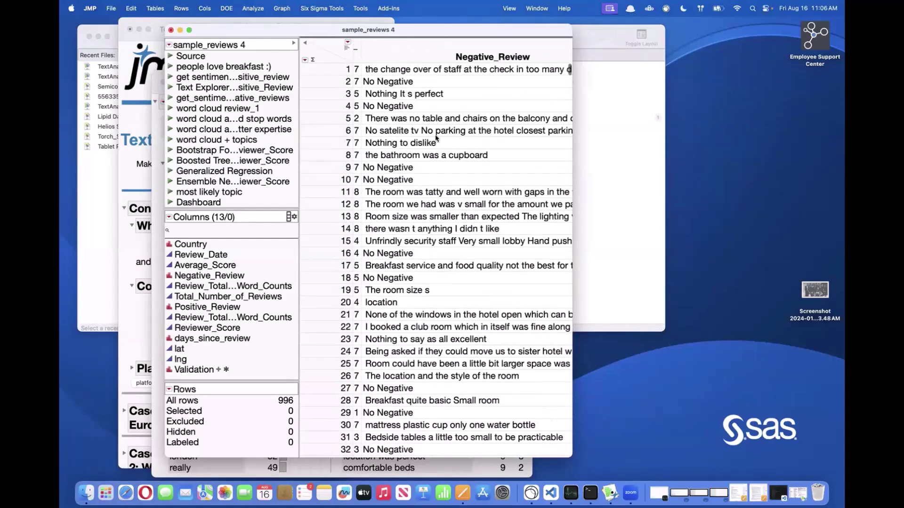
Read the Negative_Review texts by selecting the column, then rows 3, 11 and 1.
click(396, 70)
click(399, 94)
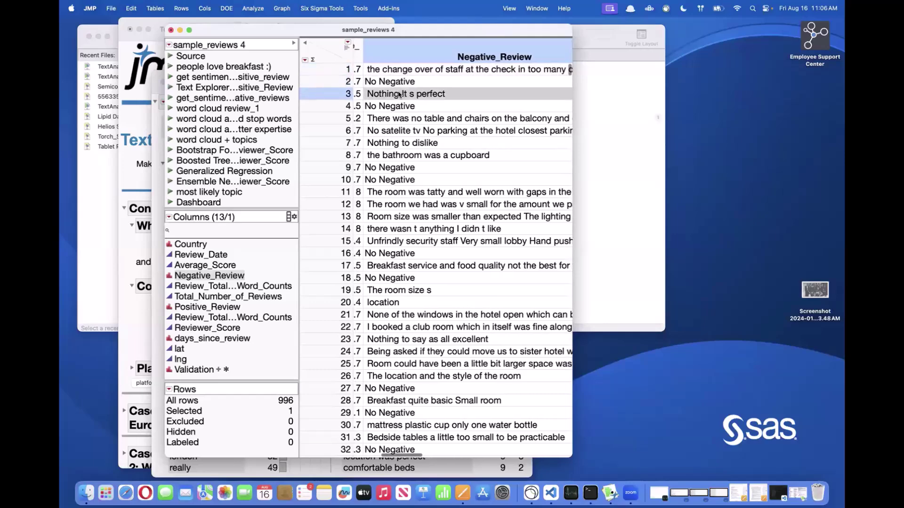
click(419, 190)
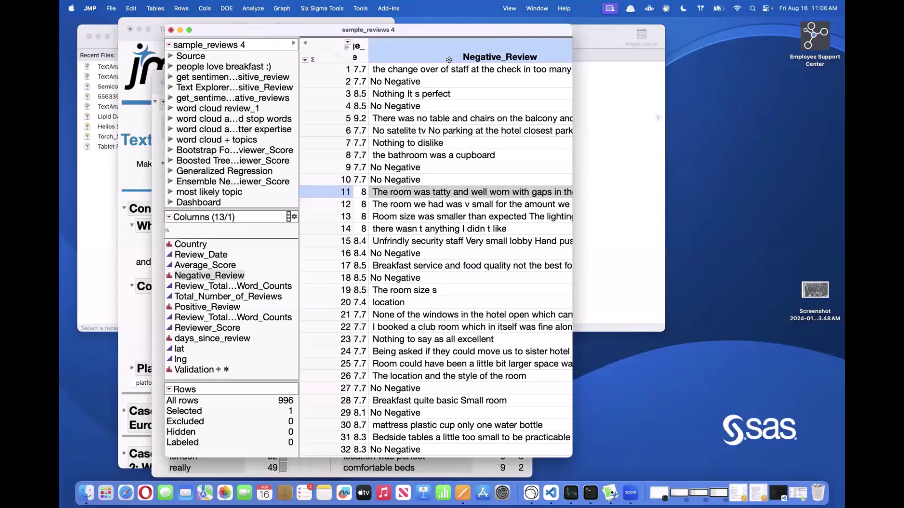
click(401, 69)
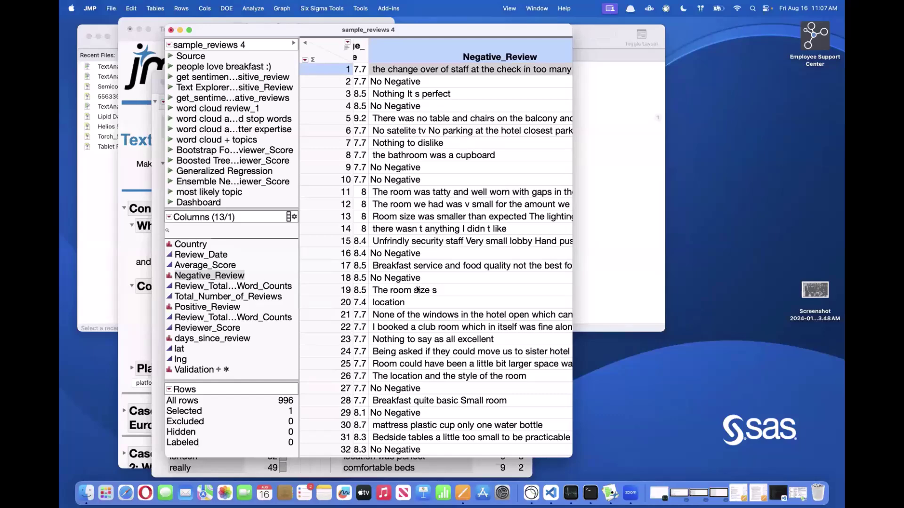
Bring the text analytics journal forward and open its Platform Review notes.
click(140, 358)
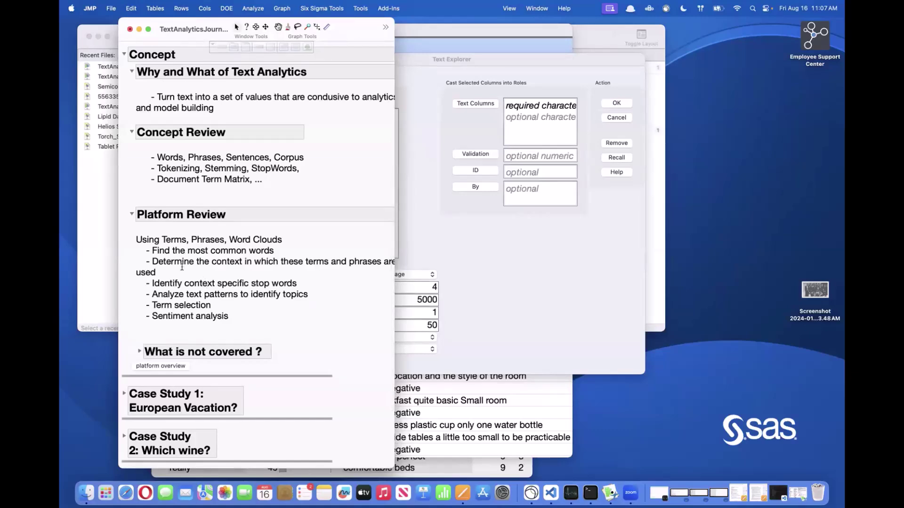
scroll(182, 267, down, 2)
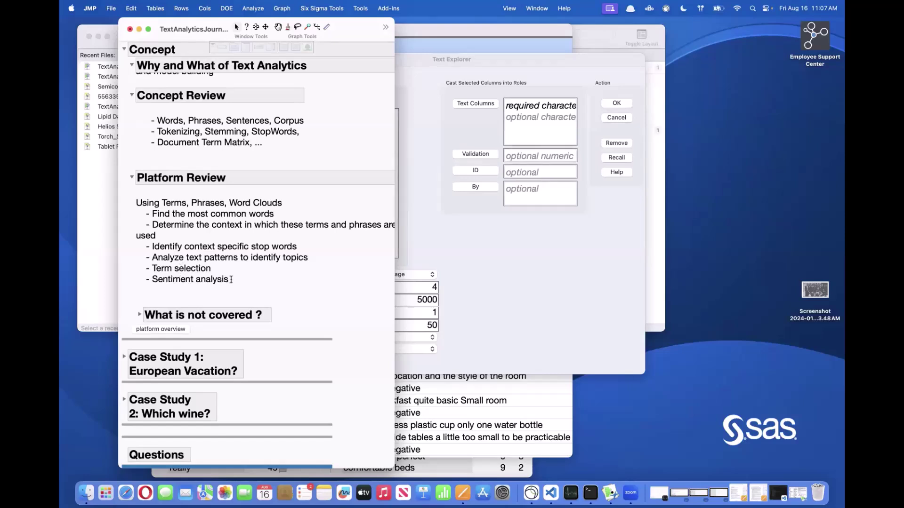
click(231, 280)
click(248, 279)
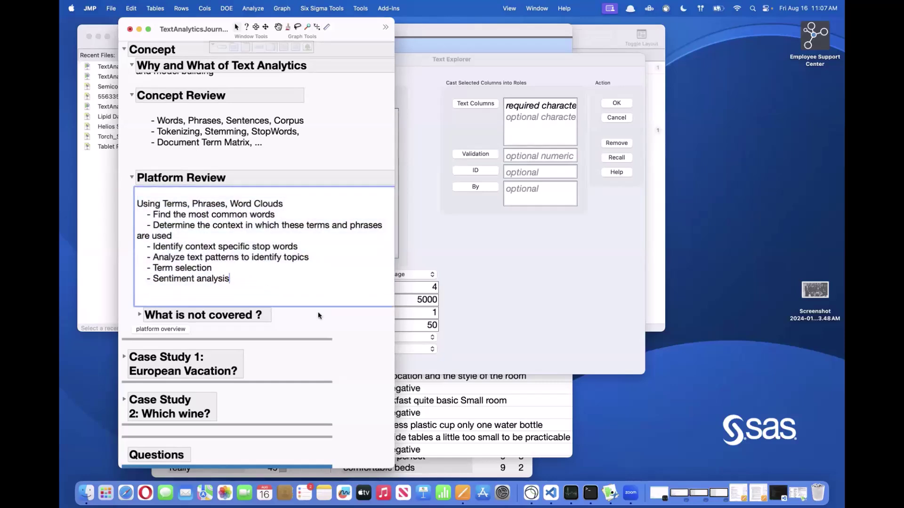
click(135, 314)
Expand the What is not covered ? list and scroll through it.
click(135, 315)
scroll(219, 279, down, 5)
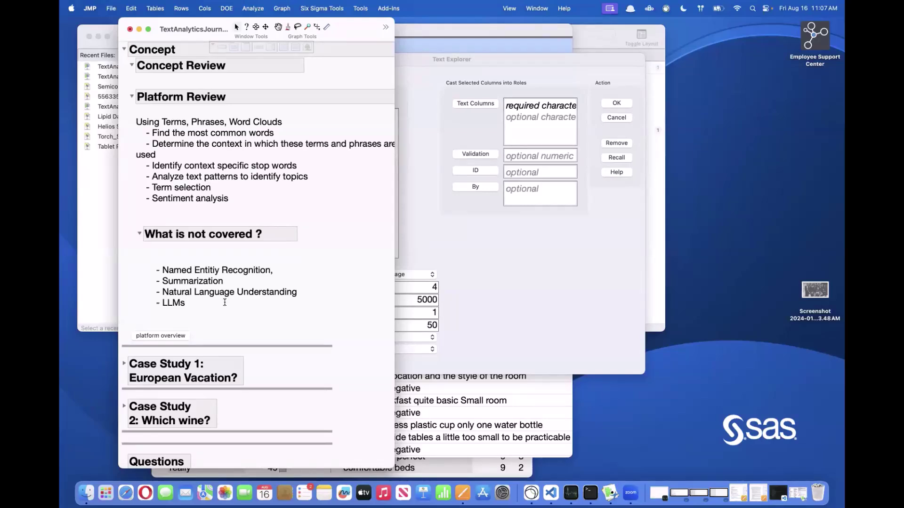
scroll(213, 289, right, 2)
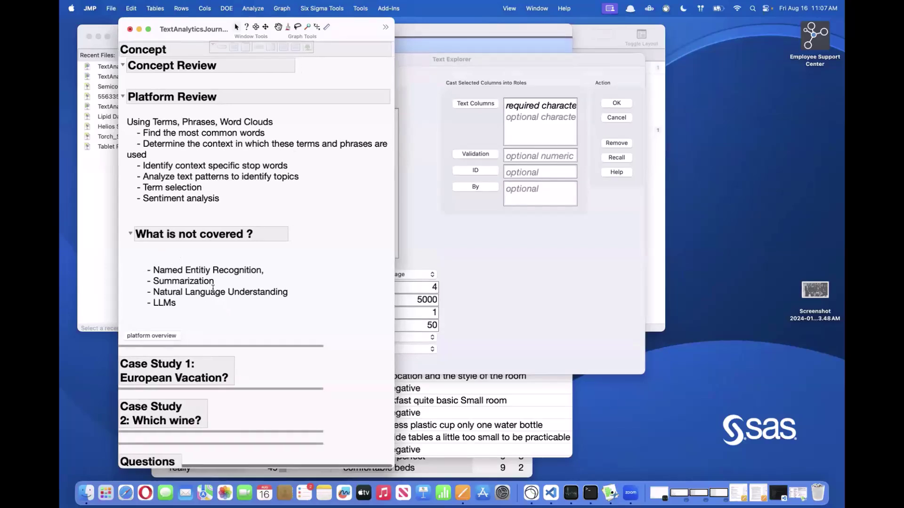
scroll(242, 308, left, 2)
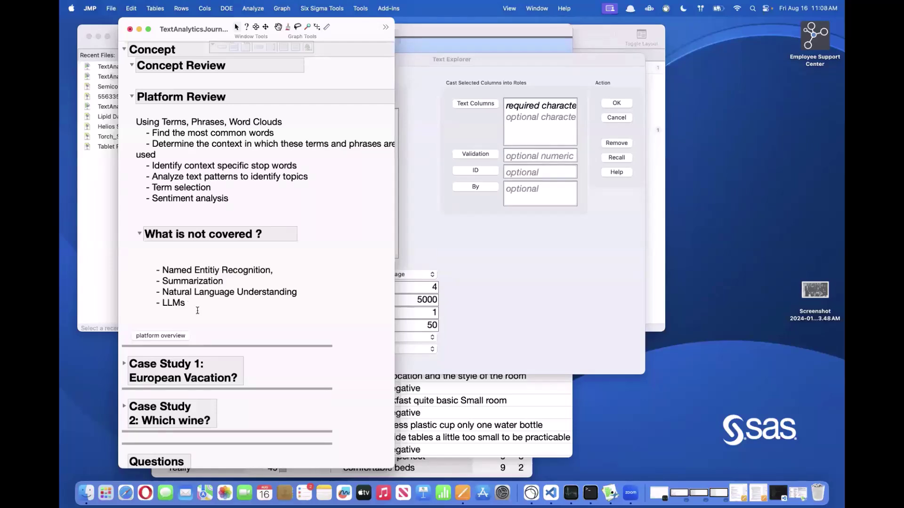
Start a new Text Explorer launch dialog and move it up and left.
click(177, 336)
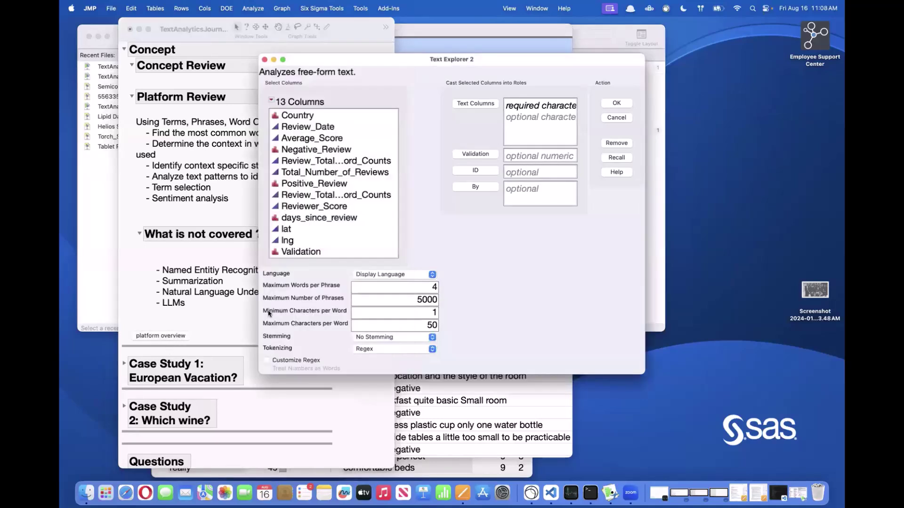
click(253, 9)
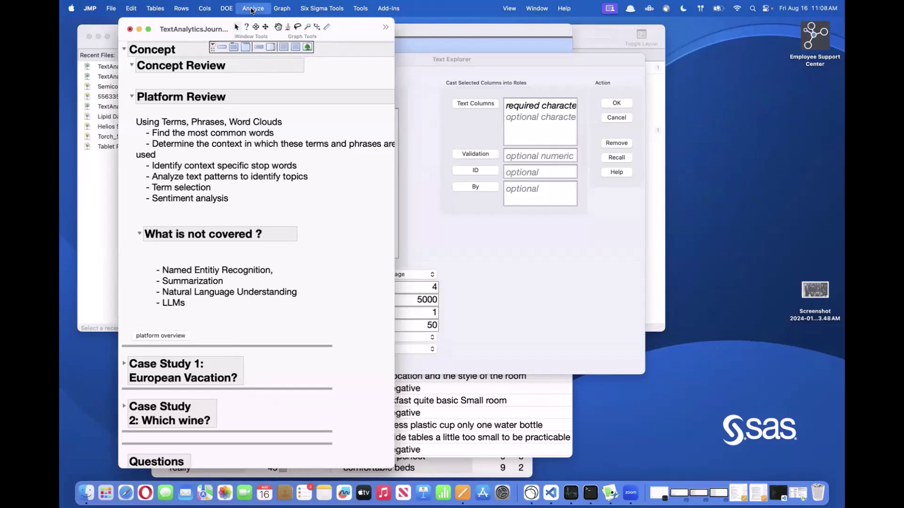
click(254, 64)
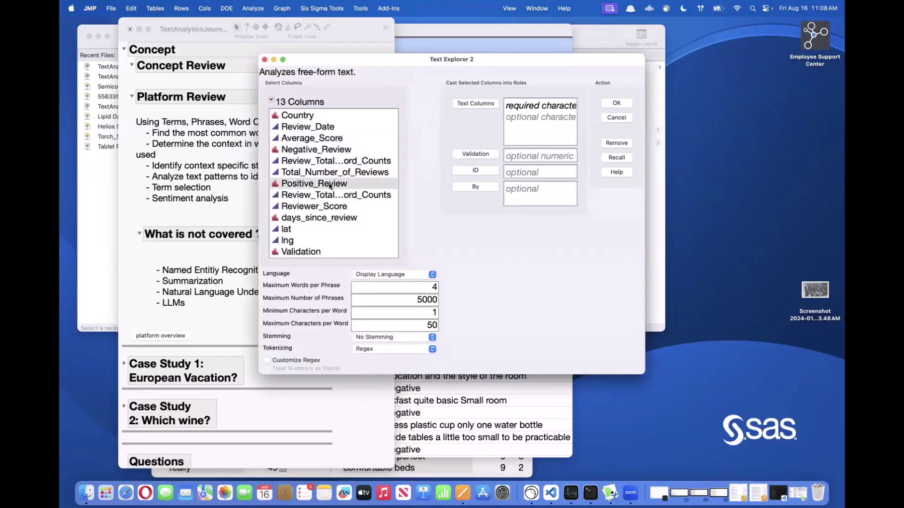
drag(384, 62, 245, 81)
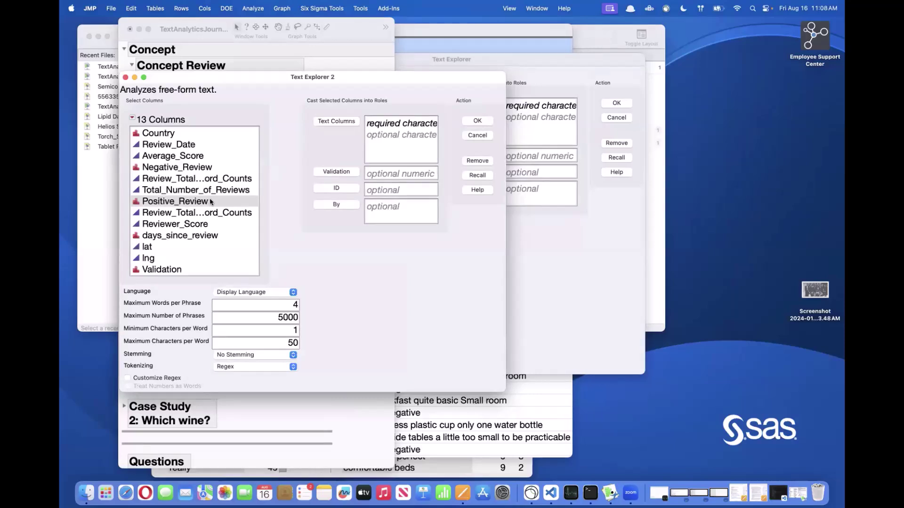
drag(230, 77, 231, 50)
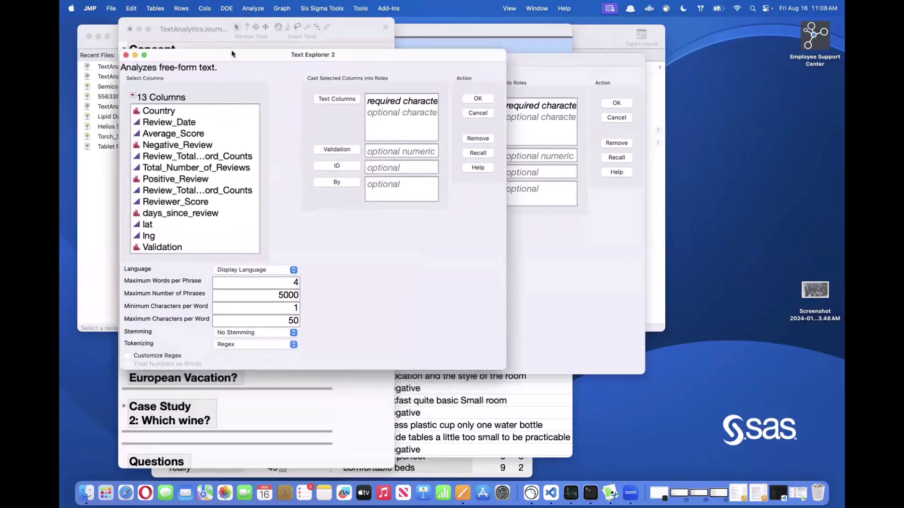
Assign Positive_Review as the Text Columns role.
click(205, 175)
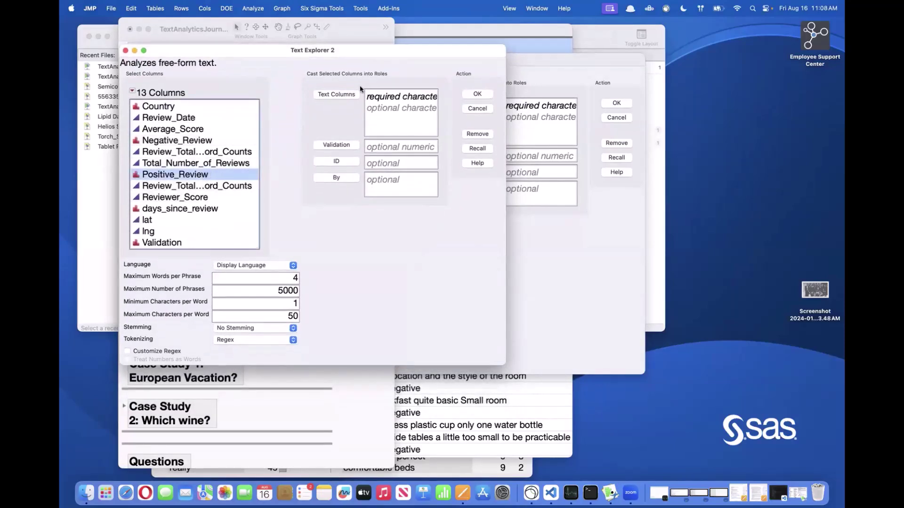
click(345, 97)
mouse_move(273, 52)
mouse_down()
mouse_move(259, 101)
mouse_move(263, 61)
mouse_up()
mouse_move(411, 90)
mouse_down()
mouse_move(305, 108)
mouse_move(347, 72)
mouse_move(332, 105)
mouse_move(381, 86)
mouse_up()
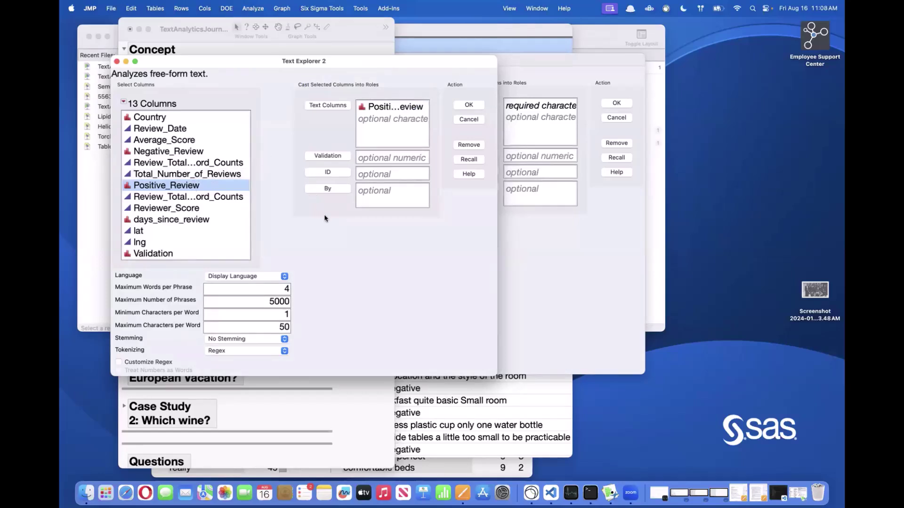
mouse_move(404, 249)
mouse_down()
mouse_move(218, 264)
mouse_move(323, 258)
mouse_move(256, 249)
mouse_move(289, 253)
mouse_up()
click(285, 276)
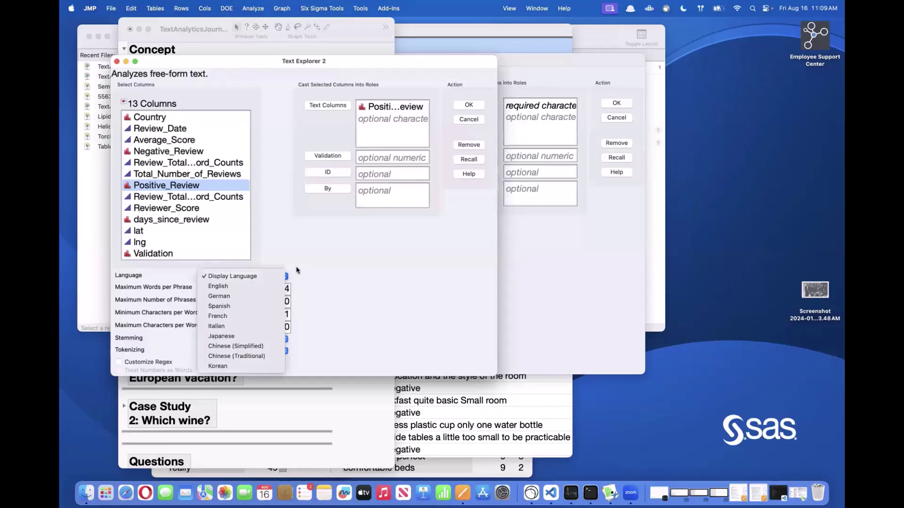
click(332, 256)
drag(338, 256, 283, 265)
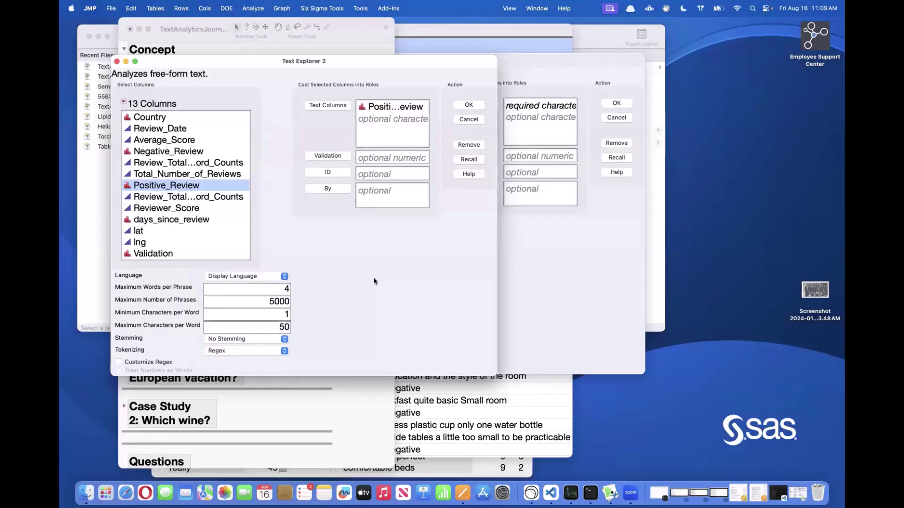
mouse_move(354, 288)
mouse_down()
mouse_move(133, 286)
mouse_move(238, 298)
mouse_move(324, 286)
mouse_move(117, 290)
mouse_move(331, 291)
mouse_up()
mouse_move(357, 285)
mouse_down()
mouse_move(192, 277)
mouse_move(146, 280)
mouse_move(144, 292)
mouse_move(245, 295)
mouse_move(315, 281)
mouse_up()
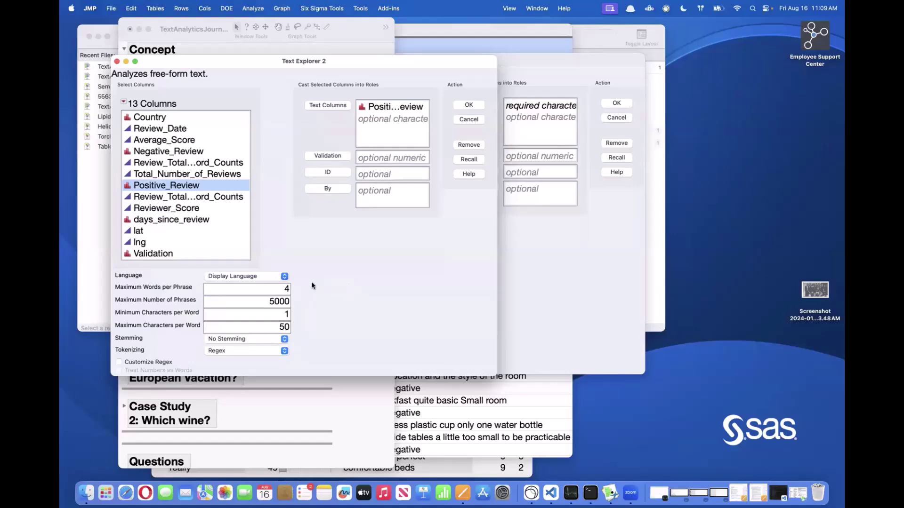
double_click(286, 288)
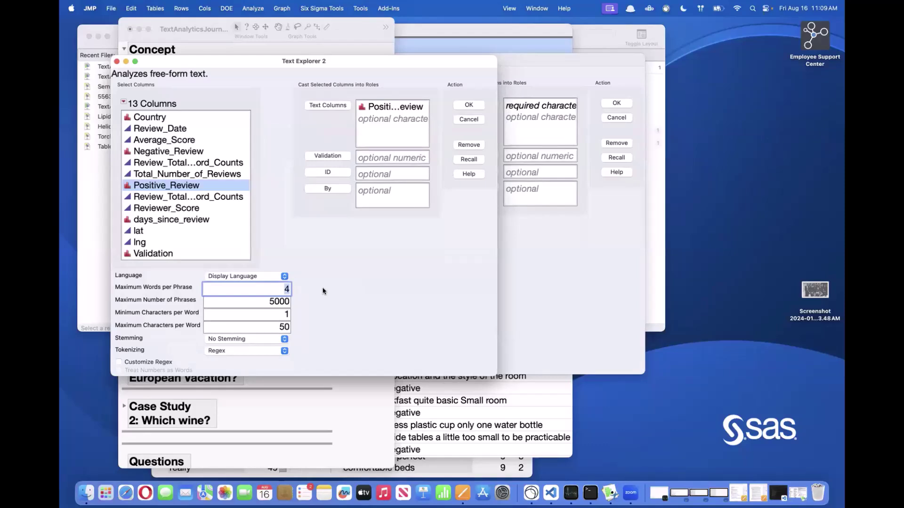
click(334, 283)
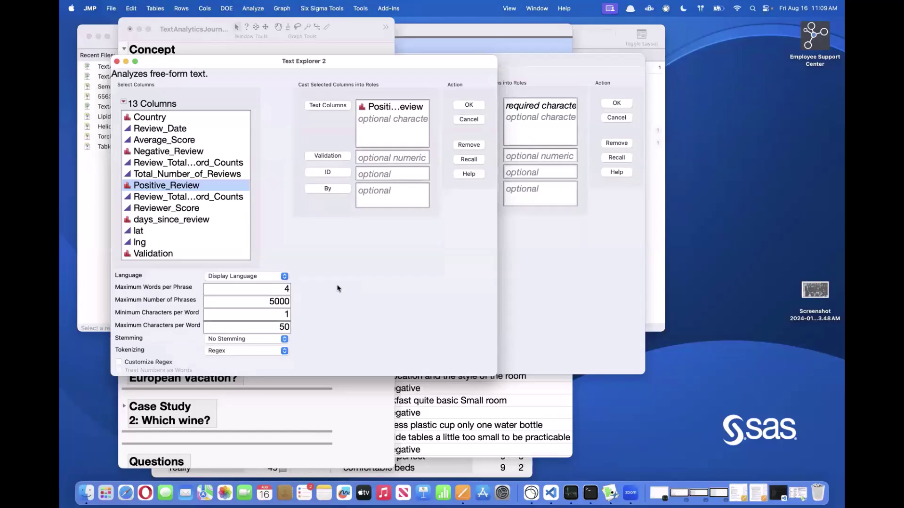
mouse_move(356, 290)
mouse_down()
mouse_move(169, 284)
mouse_move(145, 297)
mouse_move(172, 307)
mouse_move(285, 307)
mouse_move(323, 286)
mouse_move(295, 305)
mouse_move(313, 307)
mouse_move(317, 299)
mouse_move(263, 300)
mouse_move(295, 308)
mouse_move(301, 296)
mouse_move(268, 294)
mouse_move(263, 299)
mouse_move(277, 308)
mouse_move(307, 303)
mouse_move(279, 309)
mouse_up()
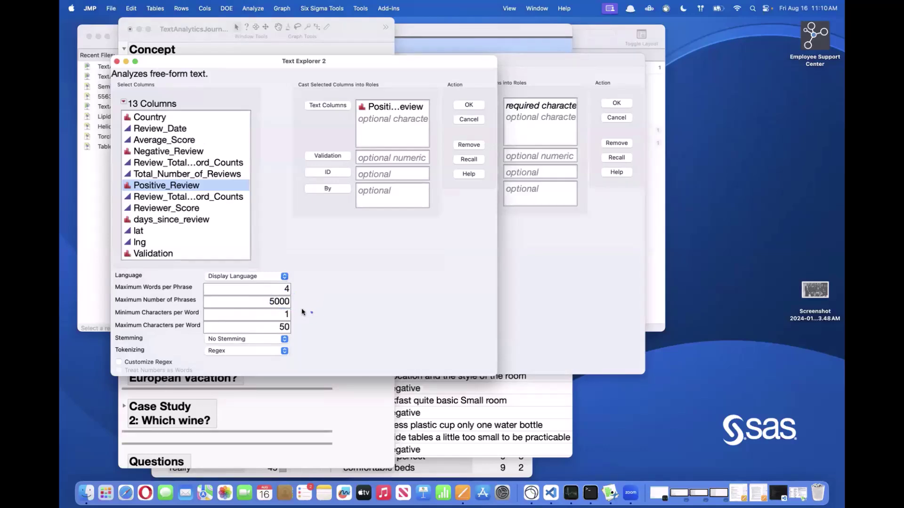
mouse_move(311, 312)
mouse_down()
mouse_move(287, 322)
mouse_move(312, 316)
mouse_move(281, 304)
mouse_move(272, 313)
mouse_move(317, 318)
mouse_move(288, 303)
mouse_move(274, 312)
mouse_move(289, 320)
mouse_move(318, 313)
mouse_up()
drag(288, 306, 313, 311)
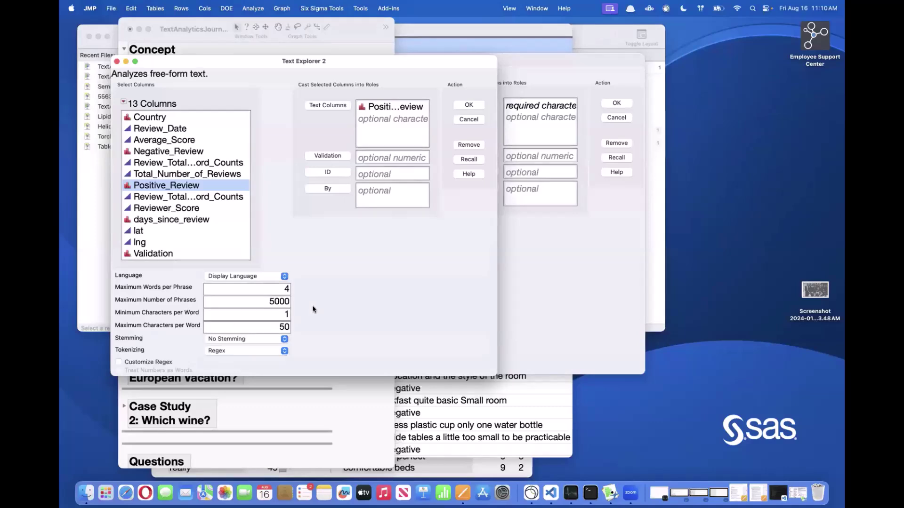
drag(285, 308, 303, 306)
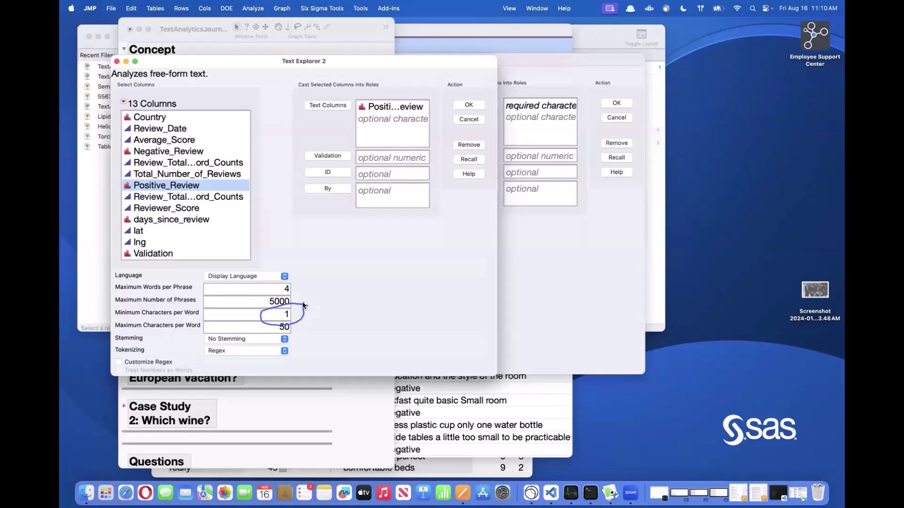
Set Minimum Characters per Word to 4 and annotate the maximum characters and stemming settings.
double_click(286, 314)
text(4)
click(344, 317)
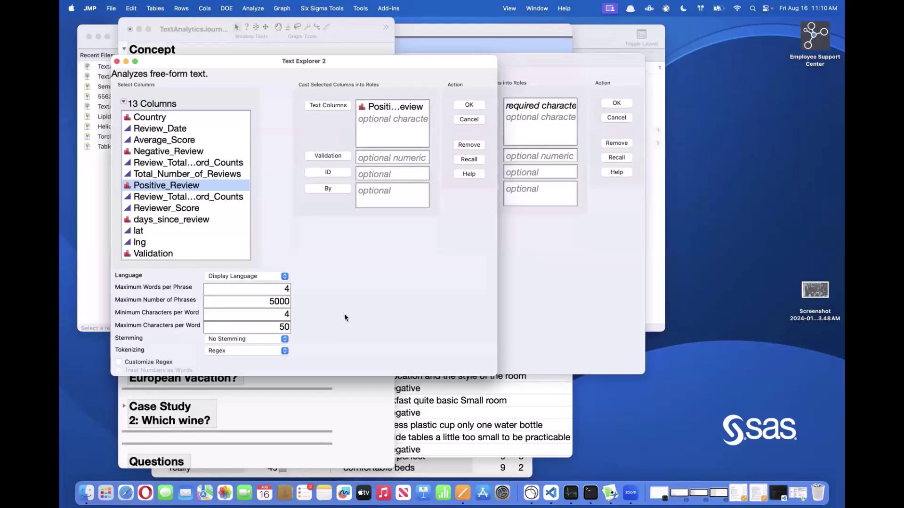
mouse_move(322, 327)
mouse_down()
mouse_move(258, 319)
mouse_move(256, 330)
mouse_move(321, 326)
mouse_up()
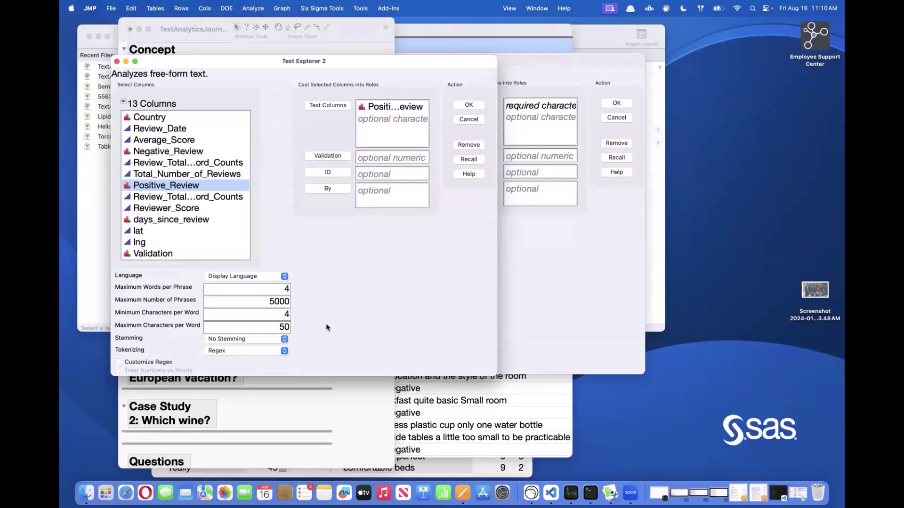
mouse_move(334, 323)
mouse_down()
mouse_move(306, 338)
mouse_move(237, 329)
mouse_move(203, 335)
mouse_move(202, 345)
mouse_move(291, 351)
mouse_move(301, 333)
mouse_move(228, 328)
mouse_move(208, 332)
mouse_move(203, 345)
mouse_move(285, 351)
mouse_move(311, 338)
mouse_up()
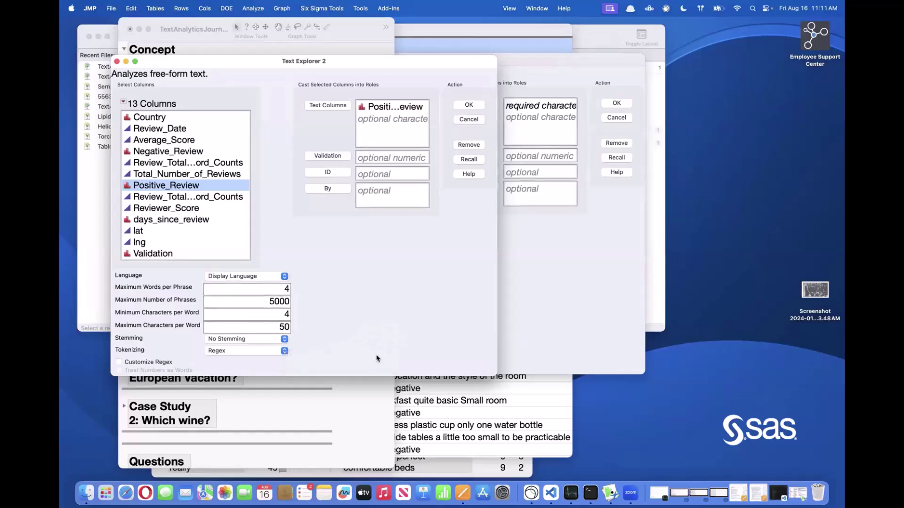
mouse_move(376, 357)
mouse_down()
mouse_move(261, 337)
mouse_move(190, 343)
mouse_move(206, 360)
mouse_move(326, 341)
mouse_up()
Review the Tokenizing choices but keep Regex.
click(240, 367)
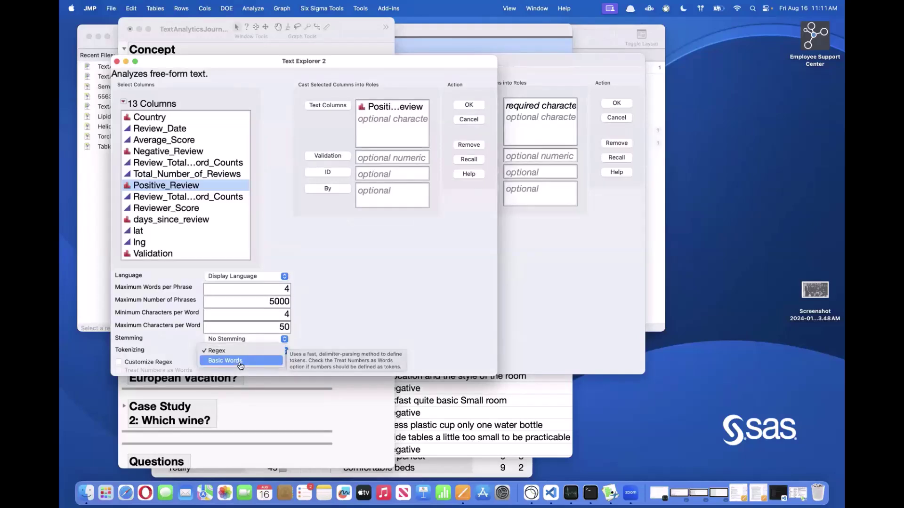
key(Escape)
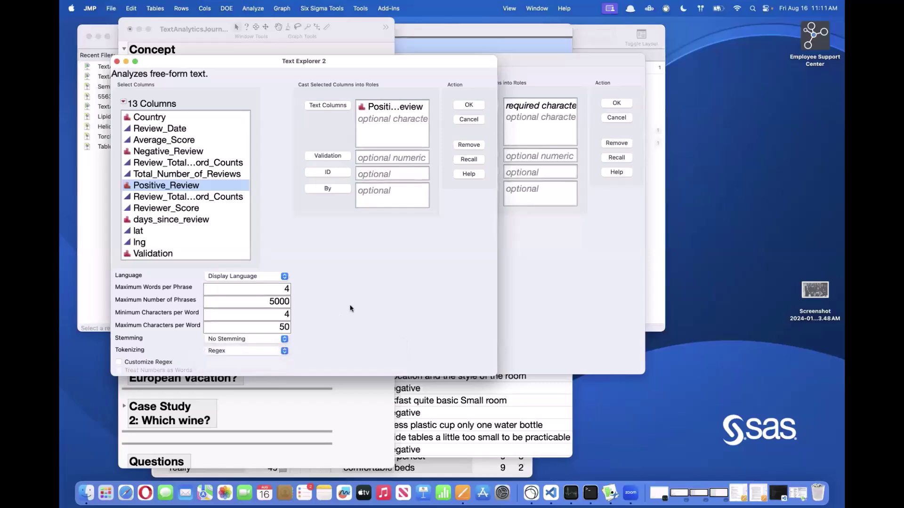
mouse_move(337, 259)
mouse_down()
mouse_move(310, 318)
mouse_move(330, 327)
mouse_up()
Launch Text Explorer and highlight the Term list's top term, location.
click(469, 105)
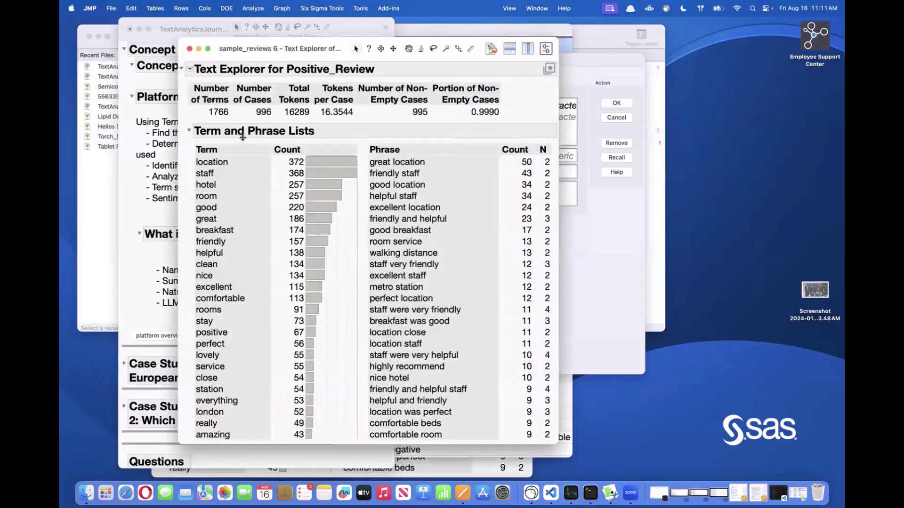
drag(233, 48, 212, 49)
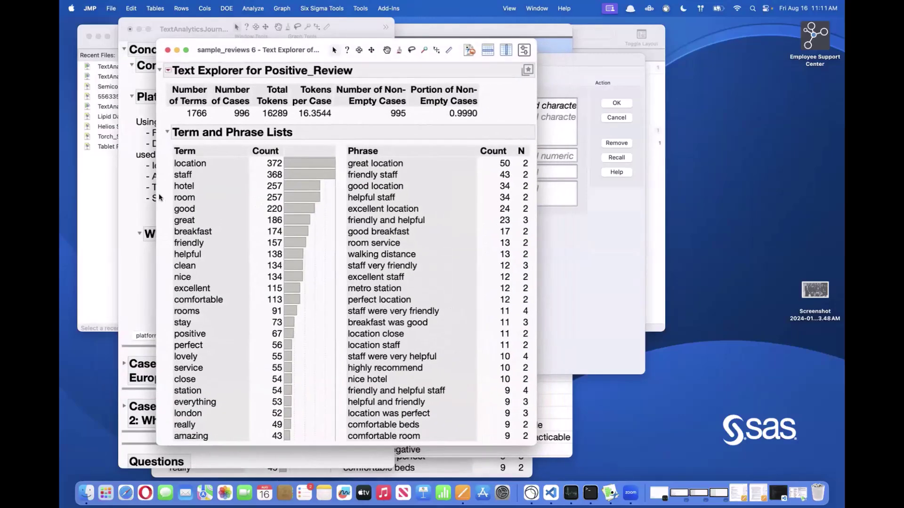
mouse_move(163, 152)
mouse_down()
mouse_move(161, 226)
mouse_move(165, 211)
mouse_up()
mouse_move(169, 161)
mouse_down()
mouse_move(201, 170)
mouse_move(180, 151)
mouse_move(165, 171)
mouse_move(286, 157)
mouse_move(288, 168)
mouse_move(255, 165)
mouse_move(286, 159)
mouse_up()
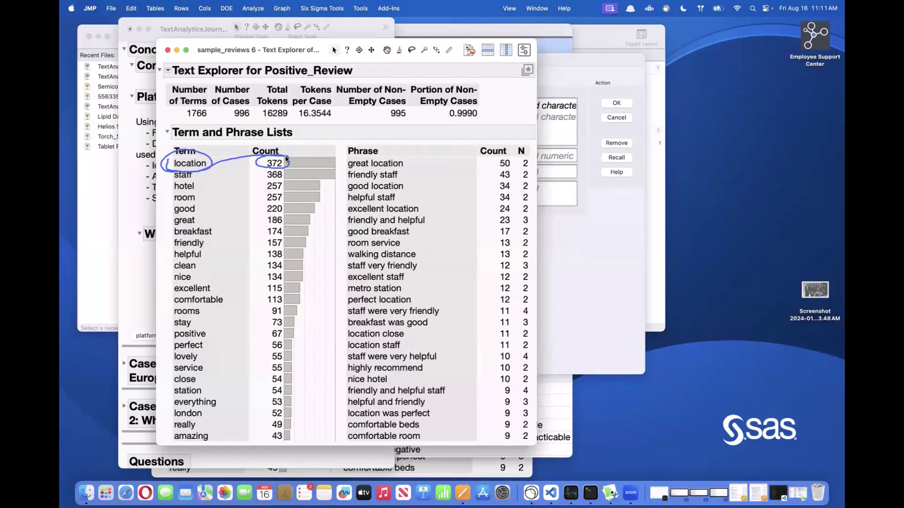
Widen the term count bars, select top phrase great location, and scroll the Phrase list.
drag(345, 155, 398, 175)
click(395, 165)
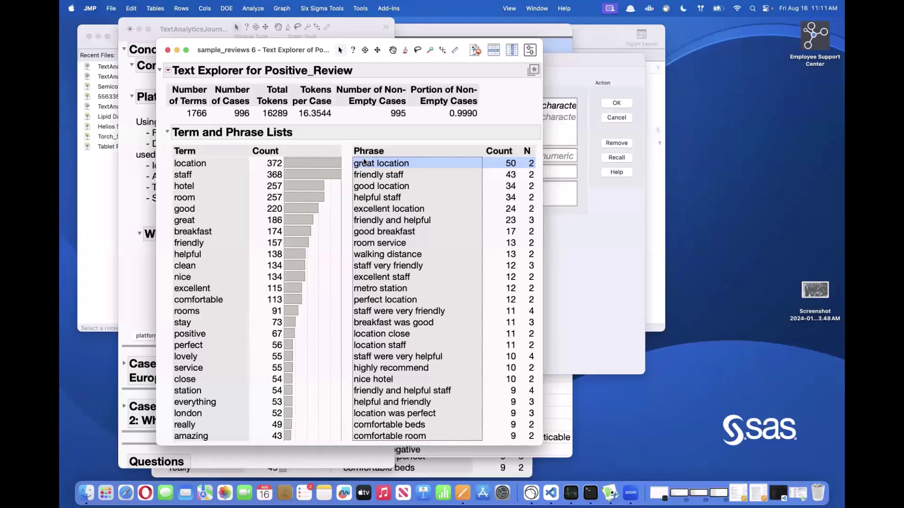
scroll(405, 270, down, 3)
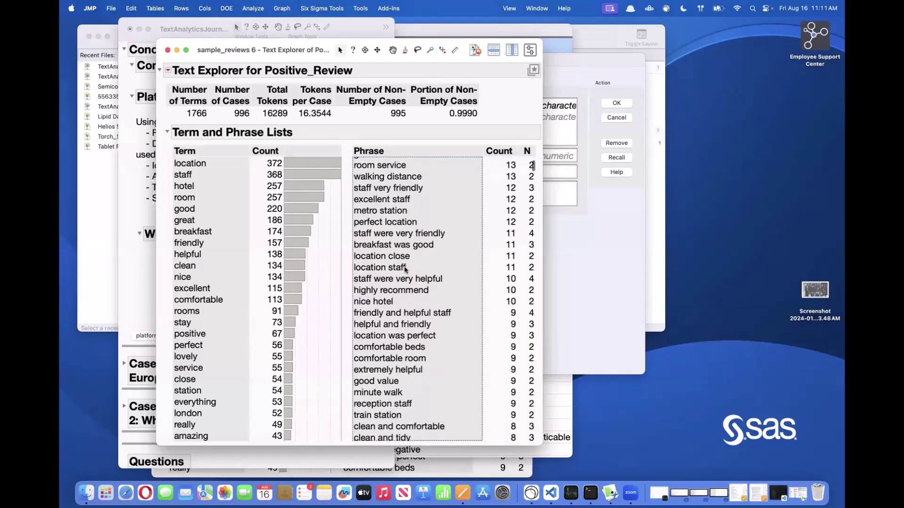
scroll(405, 269, down, 3)
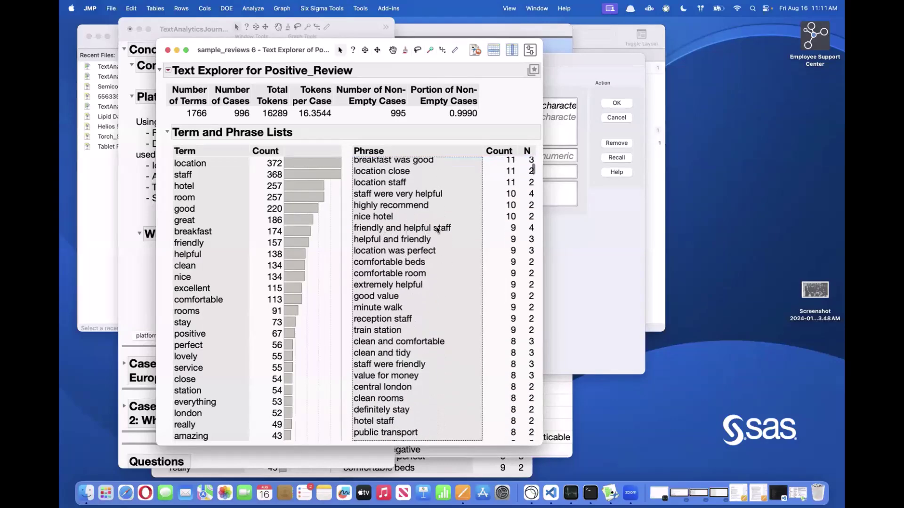
scroll(445, 256, down, 2)
scroll(445, 256, up, 10)
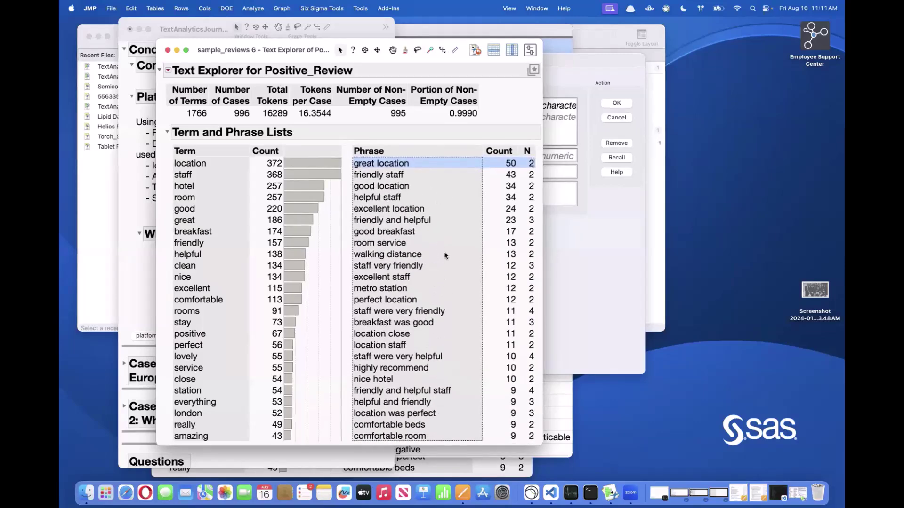